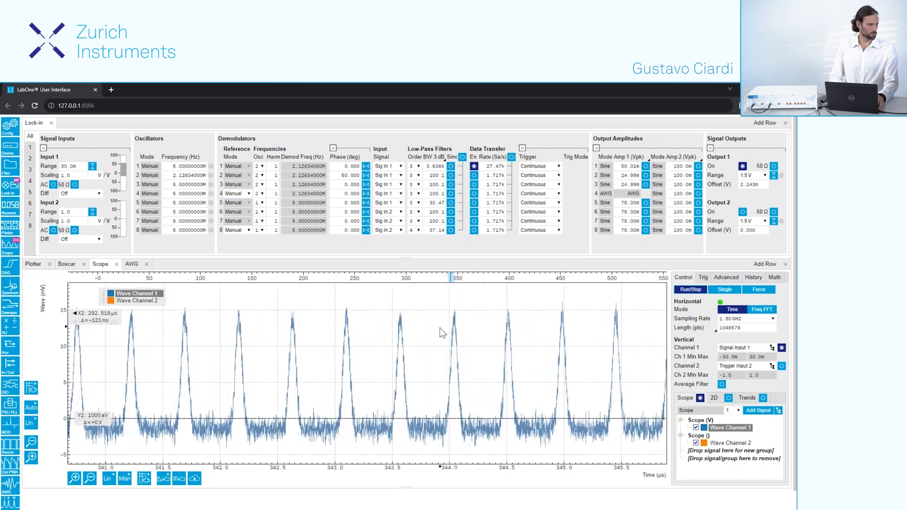
- Measure the pulse period in the scope trace by placing the two X cursors on neighbouring peaks, and compare it with oscillator 2's frequency
left_click_drag(104, 318, 215, 329)
left_click_drag(84, 326, 297, 334)
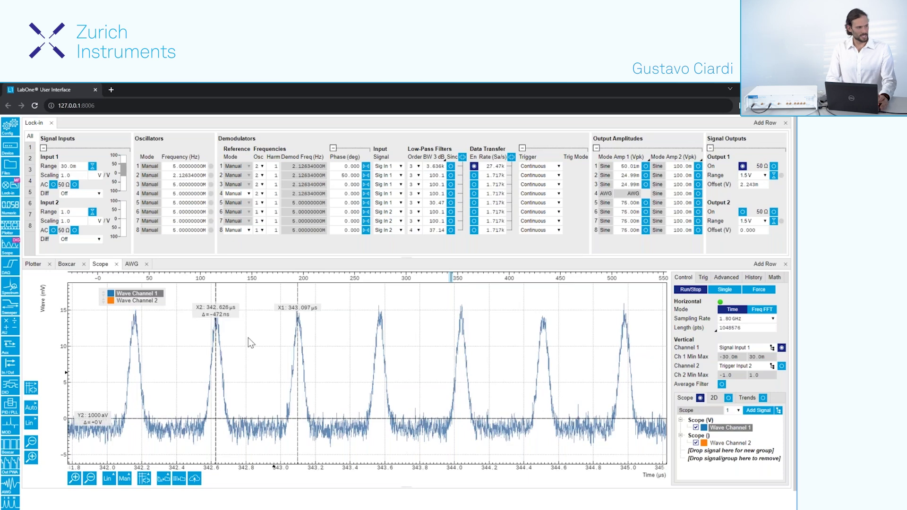
left_click(186, 178)
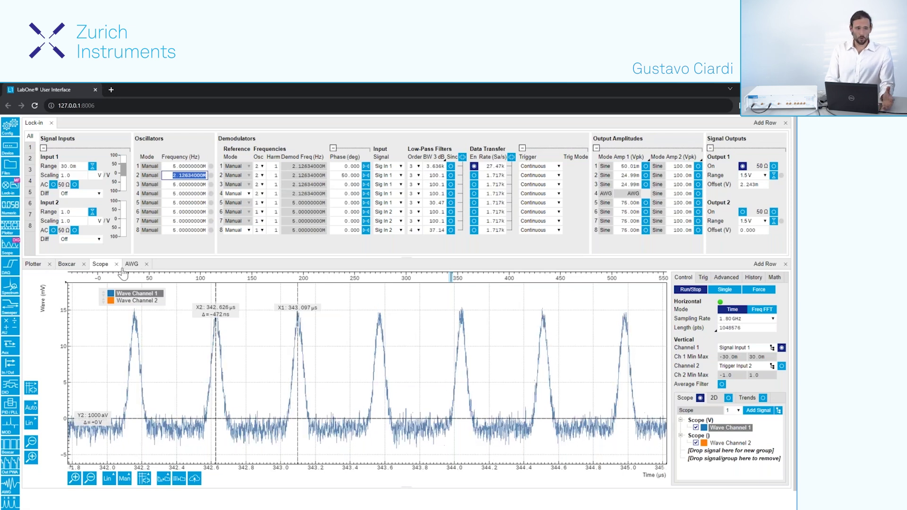
- Start the periodic waveform analyzer acquisition in the Boxcar tool and set its horizontal mode to Time
left_click(66, 264)
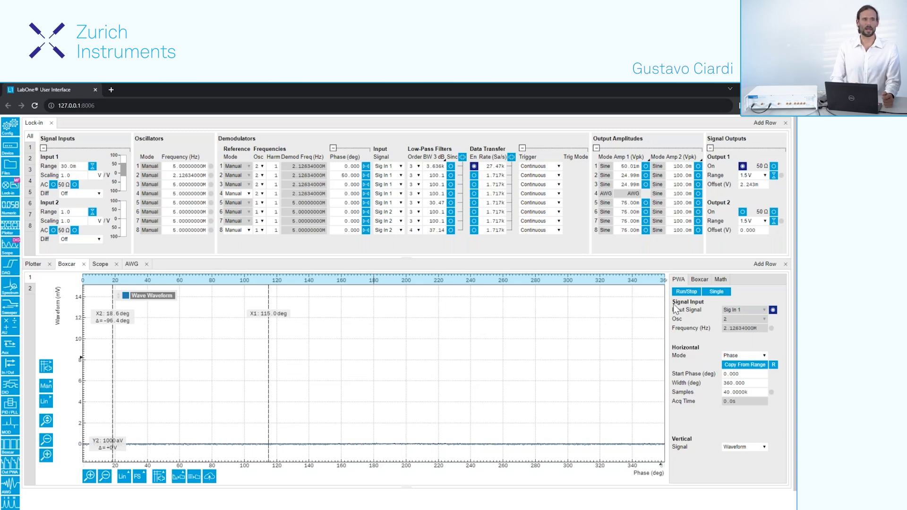
left_click(693, 292)
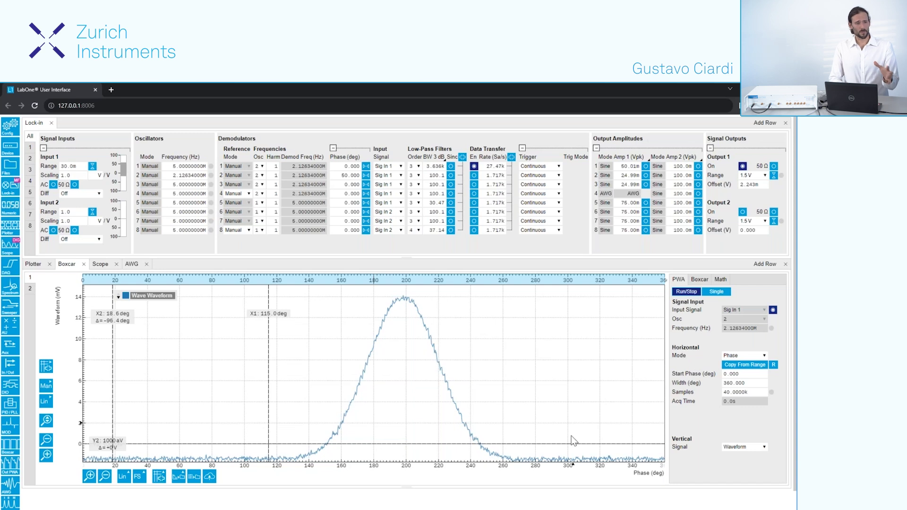
left_click(728, 330)
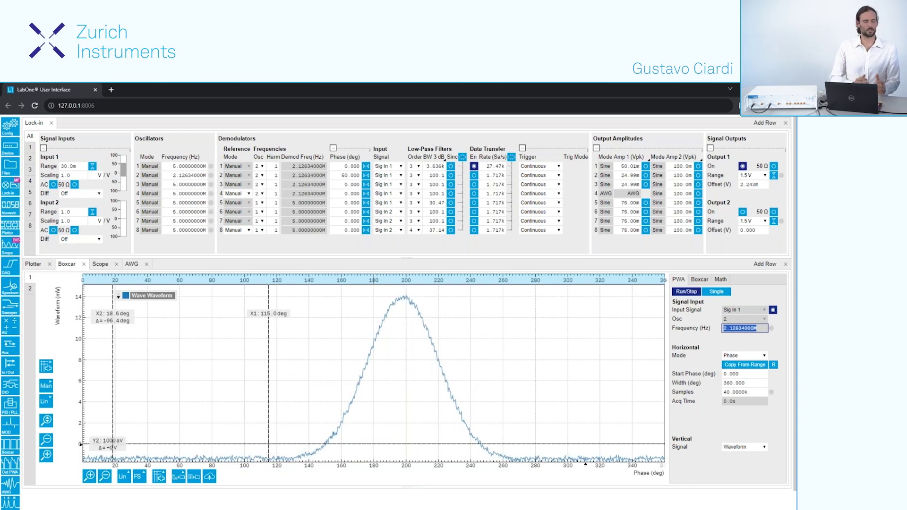
left_click(742, 356)
left_click(742, 369)
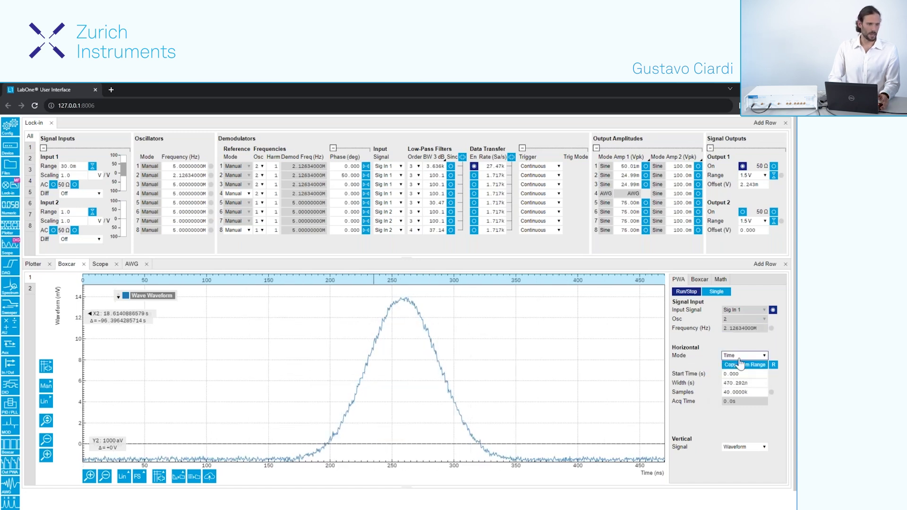
- Examine the waveform's lowest harmonics in Harmonics mode, with the acquisition stopped and the vertical axis set to linear
left_click(741, 356)
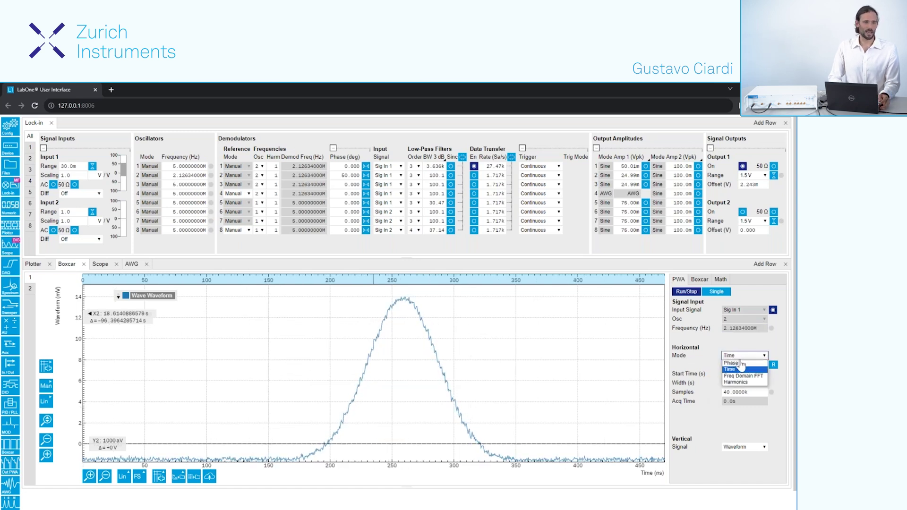
left_click(698, 297)
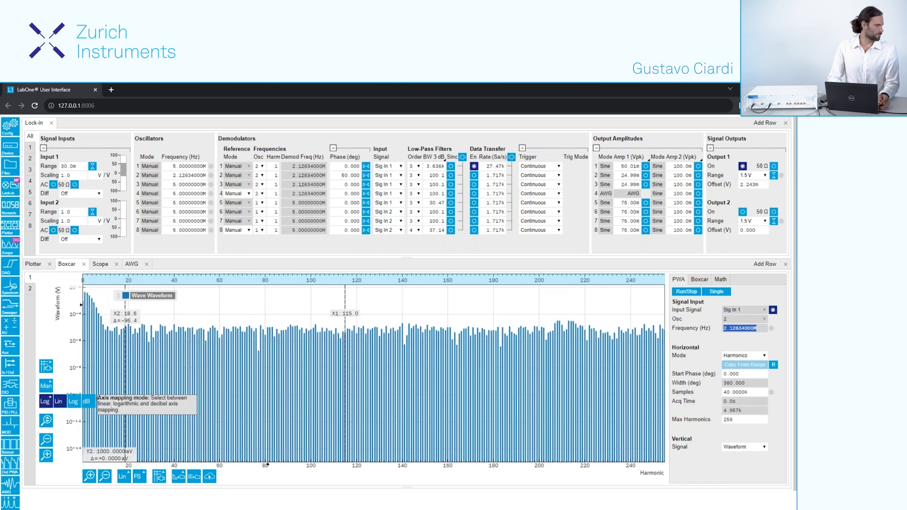
left_click(58, 401)
left_click_drag(160, 376, 323, 378)
double_click(163, 374)
scroll(211, 381, "up", 3)
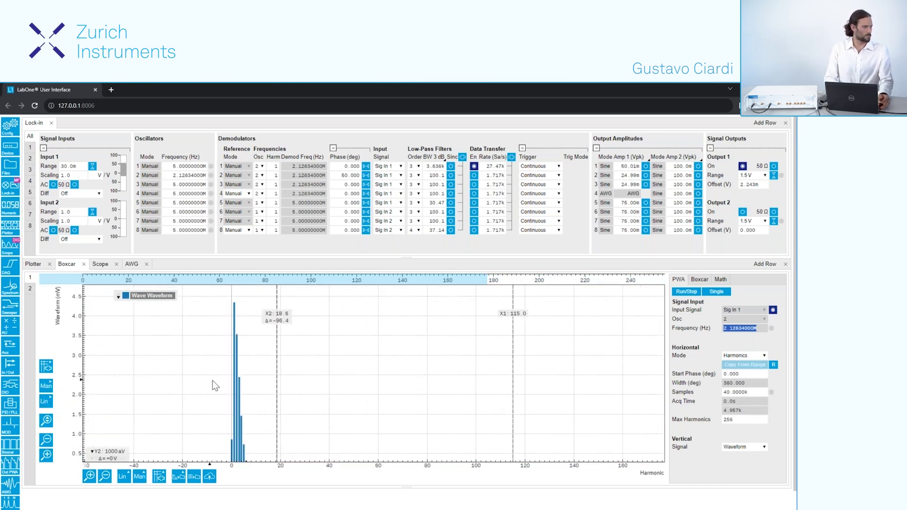
left_click_drag(268, 425, 266, 405)
scroll(268, 406, "up", 3)
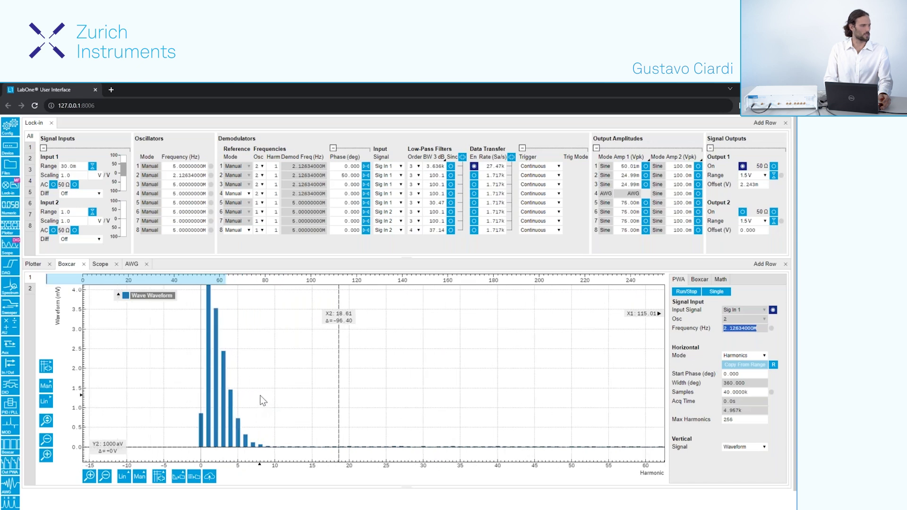
left_click_drag(320, 398, 321, 404)
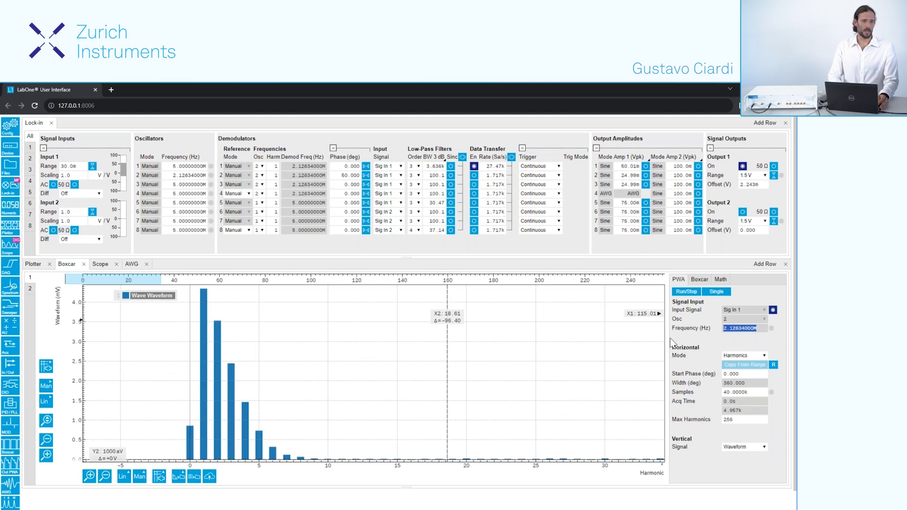
- Set the horizontal mode back to Phase and restart the waveform acquisition
left_click(739, 357)
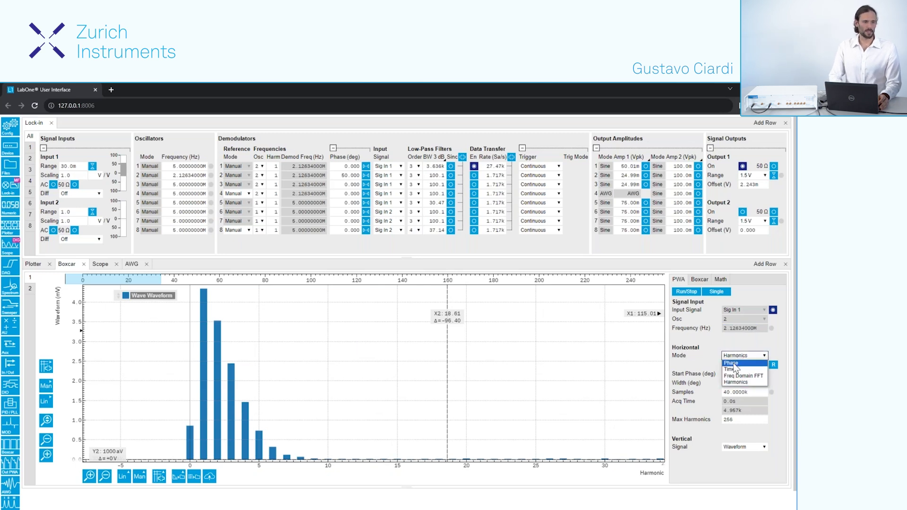
left_click(733, 363)
double_click(546, 318)
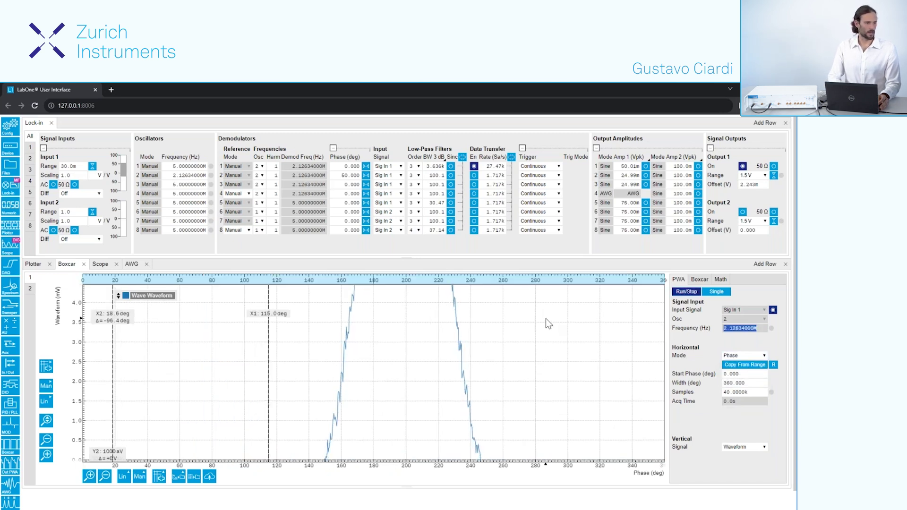
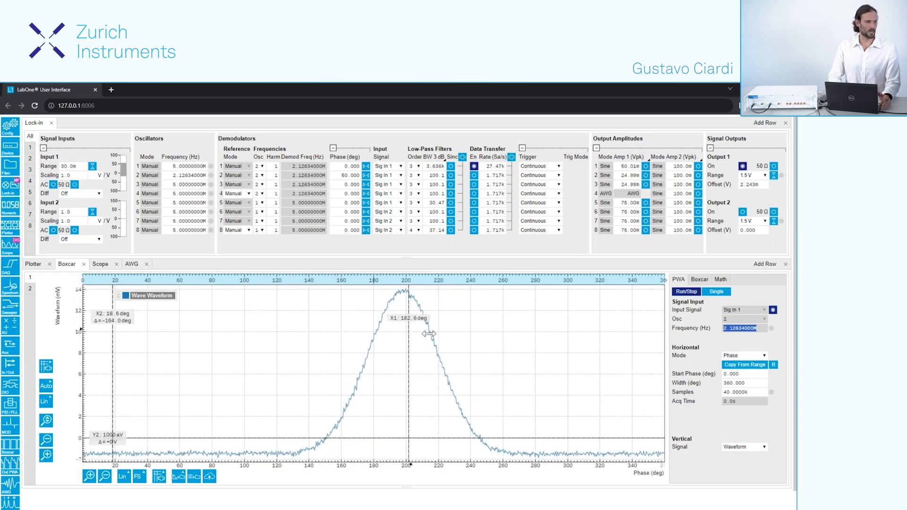
- Place the two X cursors at about 154.9 and 240.8 deg around the pulse and copy them to the boxcar gate
left_click_drag(110, 313, 332, 307)
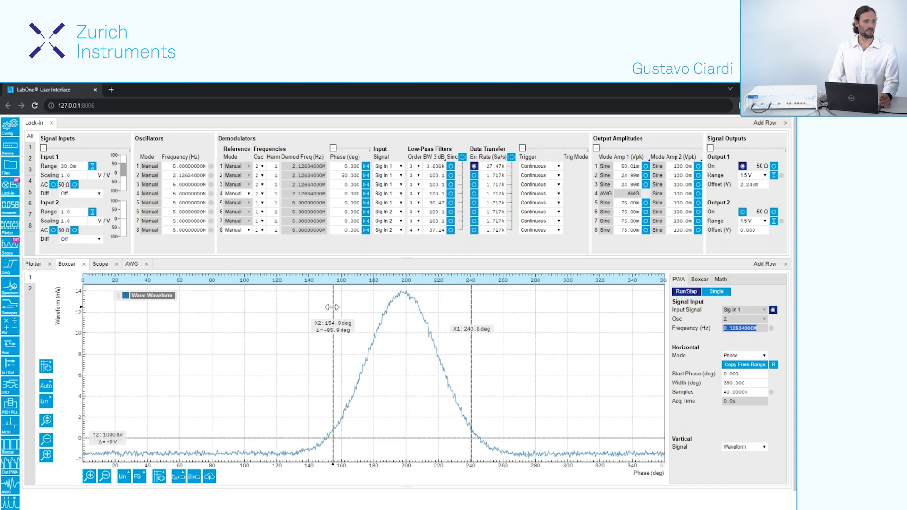
left_click(699, 279)
left_click(762, 350)
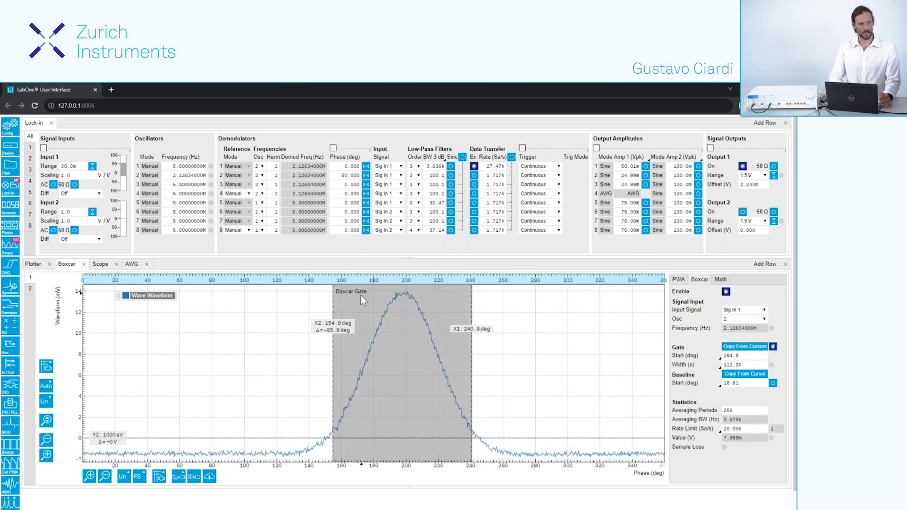
- Move the X cursors to the flat region at about 15.0 and 81.3 deg and copy the cursor position to the boxcar baseline start
left_click_drag(337, 305, 109, 320)
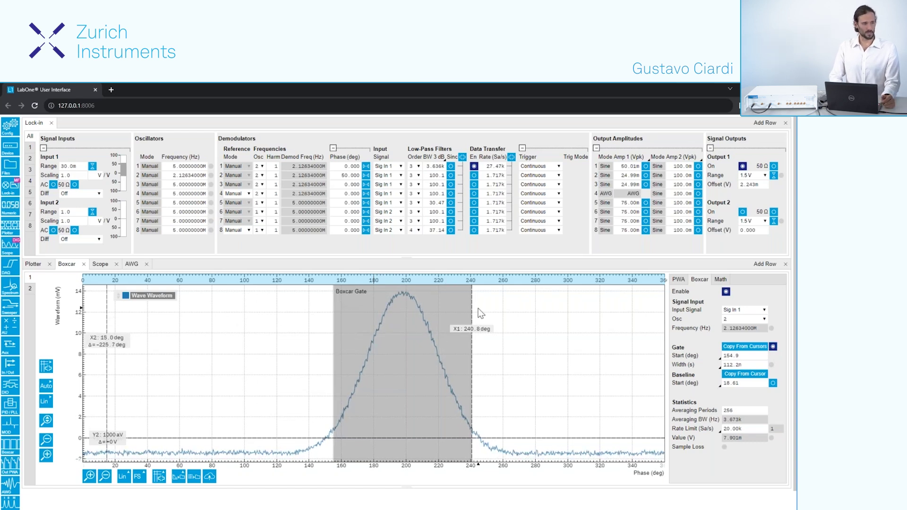
left_click_drag(472, 326, 211, 325)
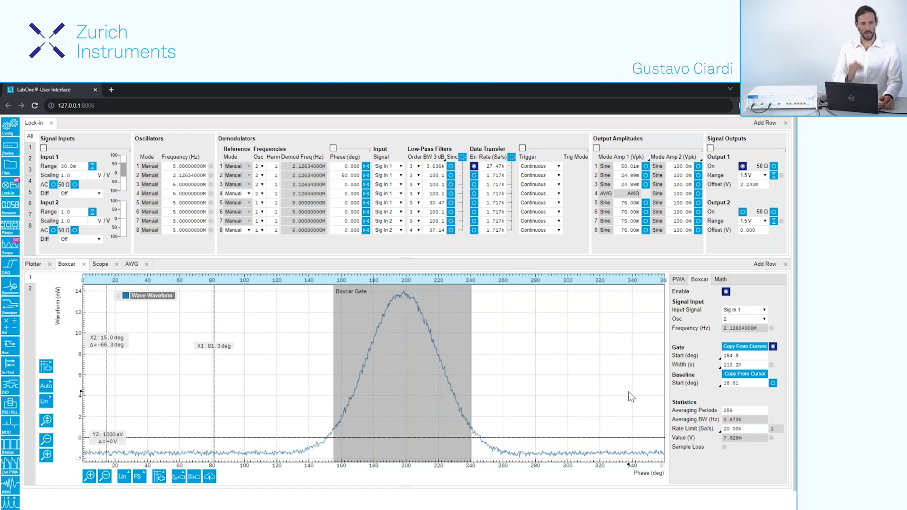
left_click(758, 376)
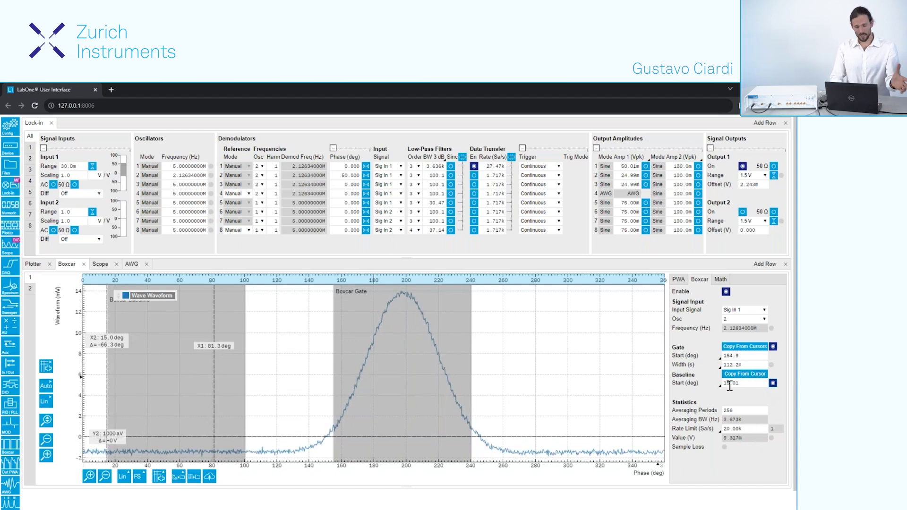
- Examine the boxcar's averaging periods setting and the averaging bandwidth that follows from it
left_click(736, 411)
double_click(737, 411)
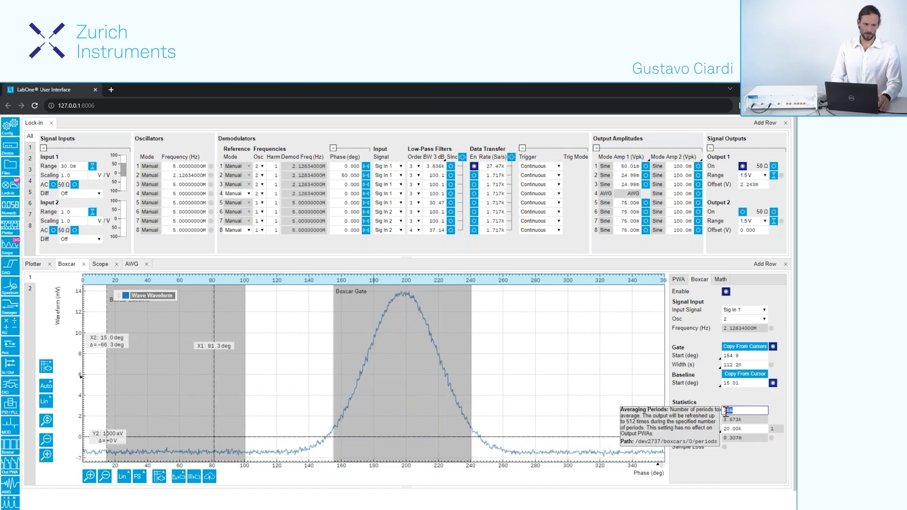
left_click(732, 401)
left_click(737, 410)
type("1")
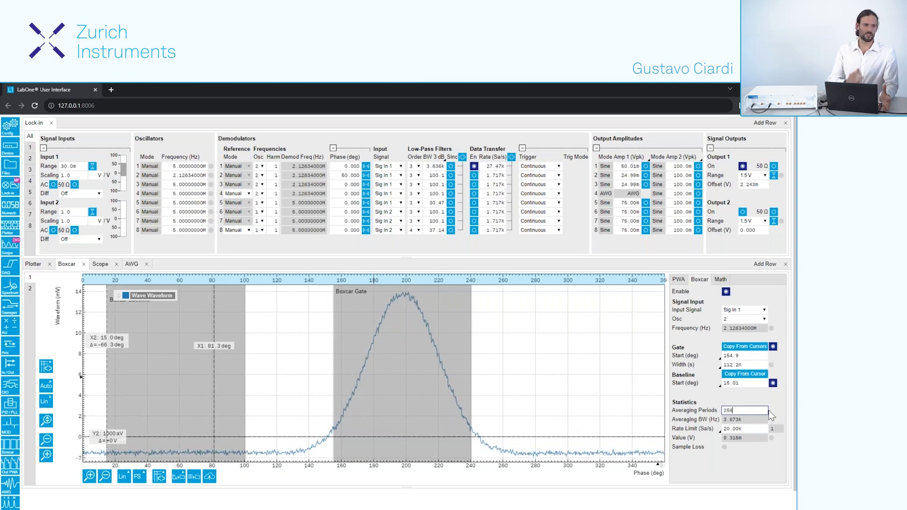
left_click(737, 375)
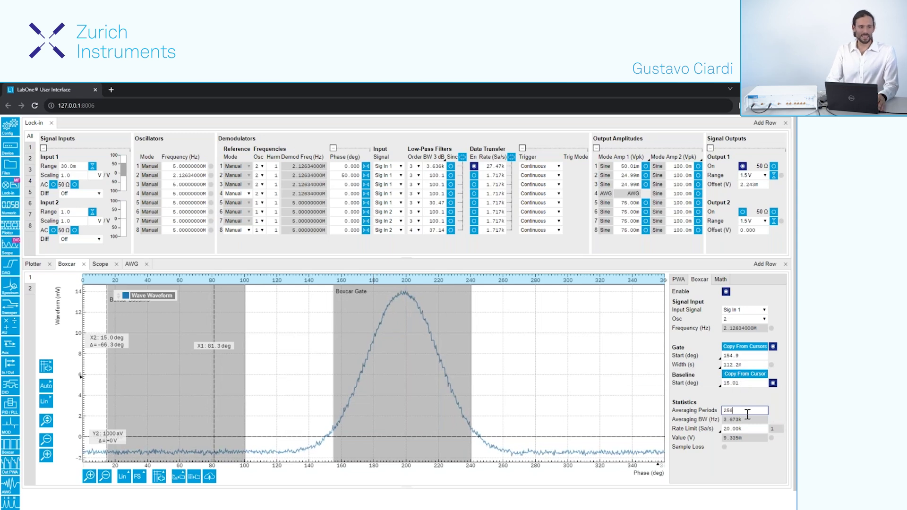
left_click_drag(731, 422, 722, 422)
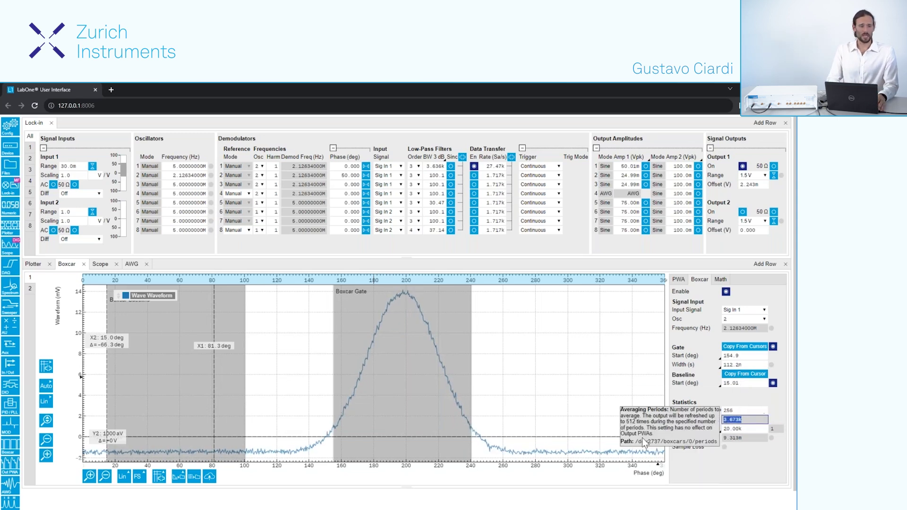
left_click(731, 411)
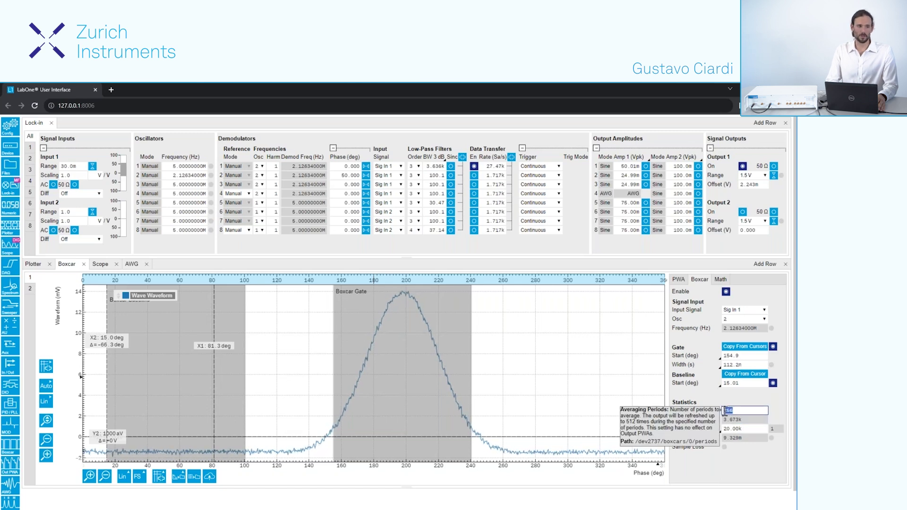
left_click(726, 401)
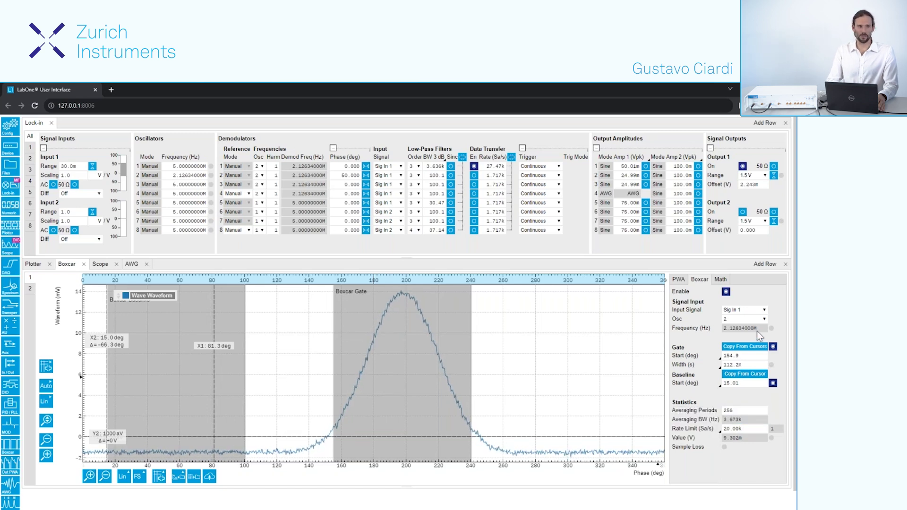
- Compare the boxcar's averaging bandwidth with the low-pass filter bandwidth of demodulator 1
mouse_move(757, 331)
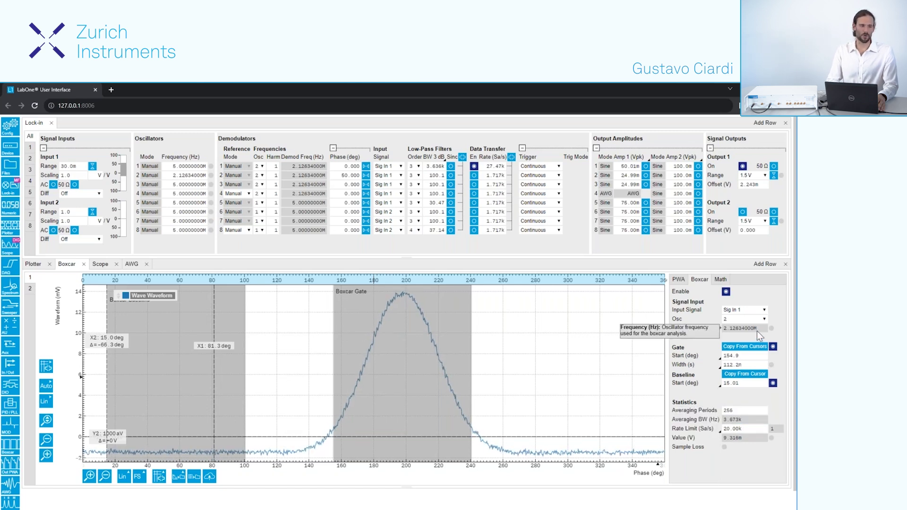
left_click(751, 419)
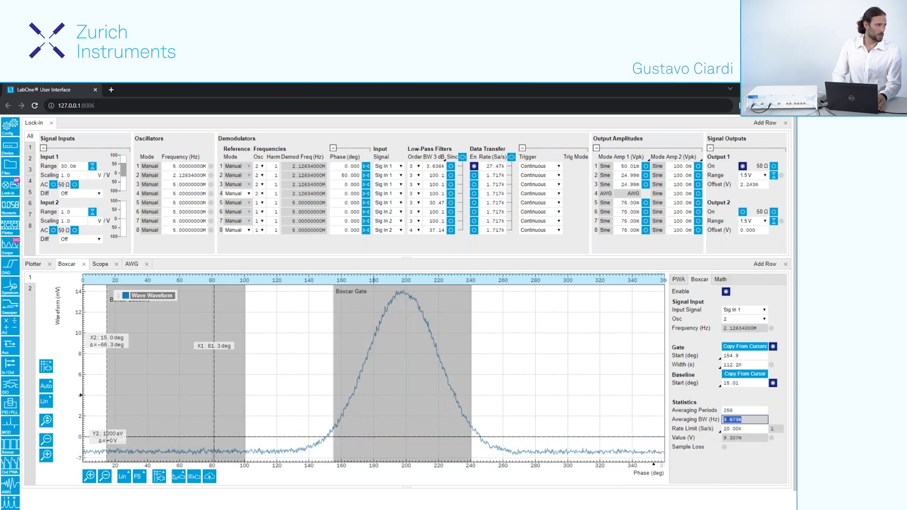
left_click(30, 147)
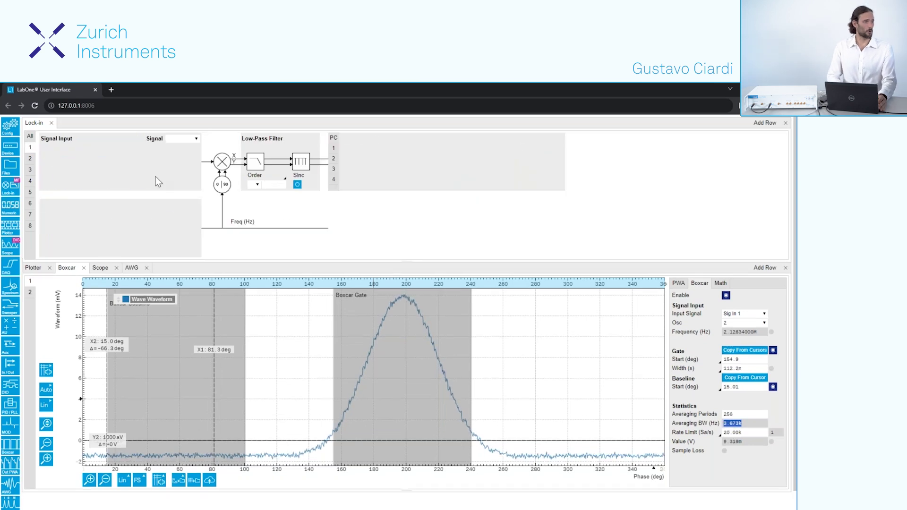
left_click(276, 185)
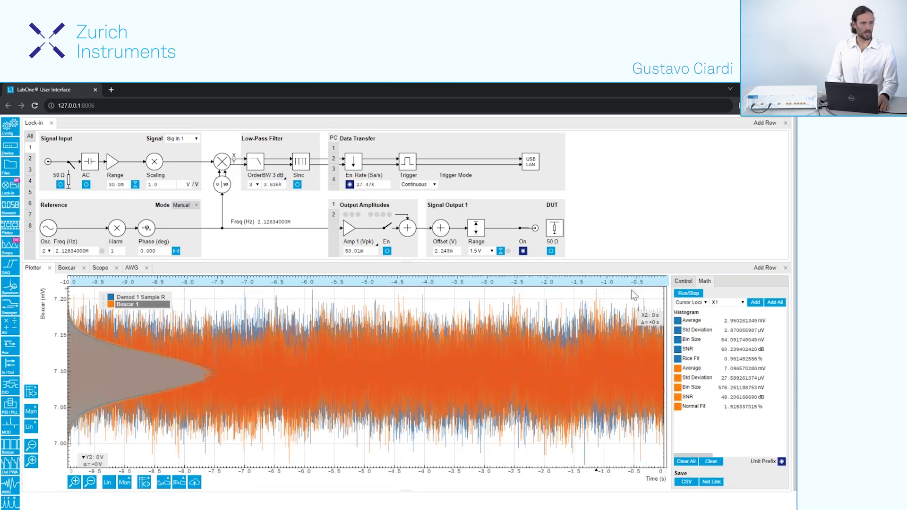
- Autoscale the Plotter traces of demodulator 1 R and Boxcar 1, and compare the histogram SNR of the two signals
left_click(688, 293)
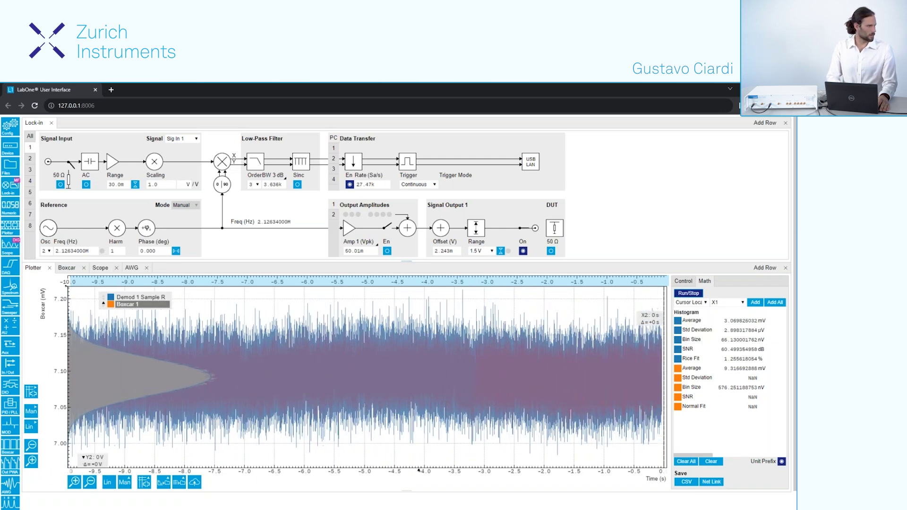
left_click(67, 268)
left_click(676, 285)
left_click(697, 285)
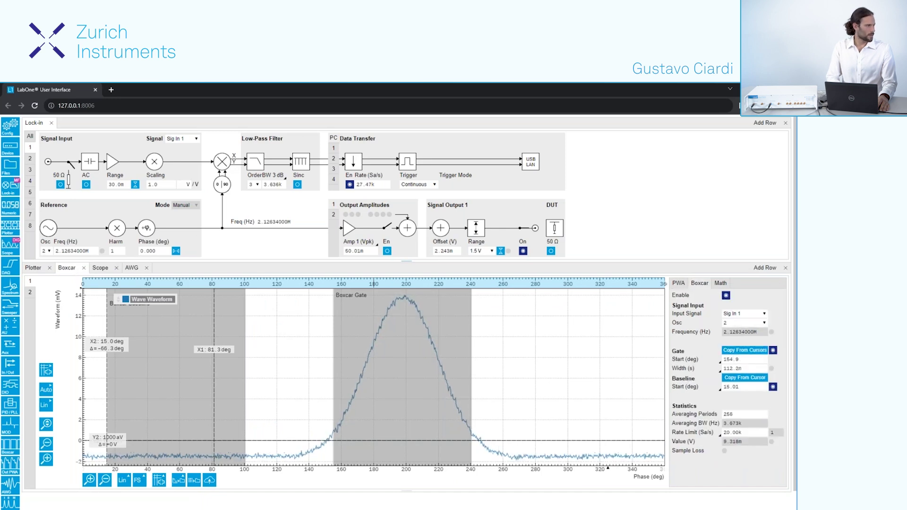
left_click(38, 268)
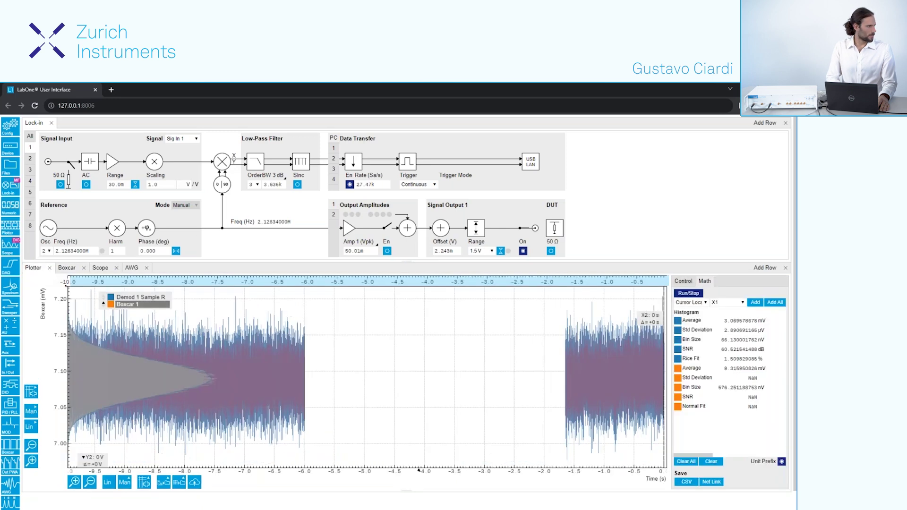
left_click(683, 282)
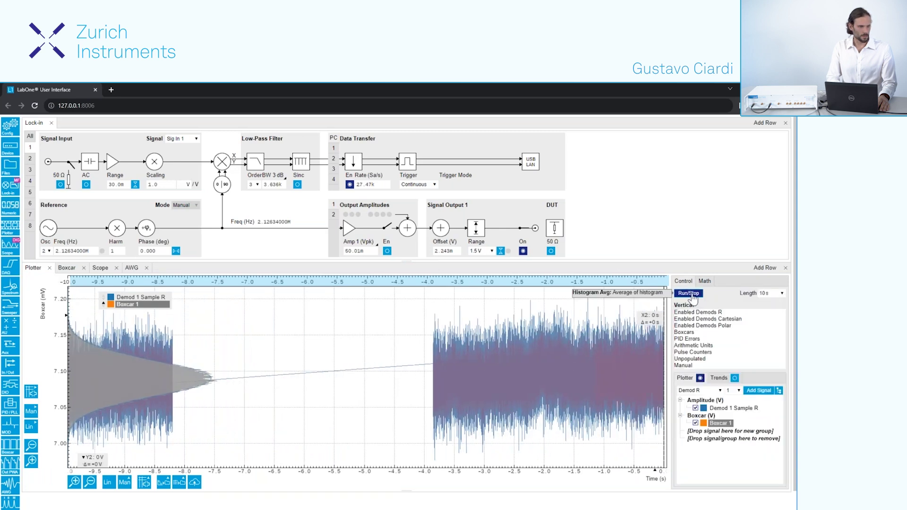
double_click(624, 302)
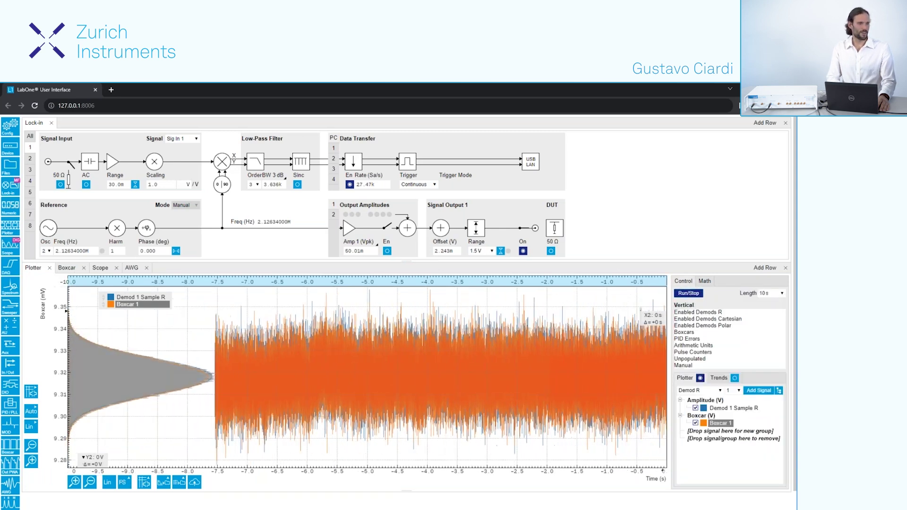
left_click(705, 282)
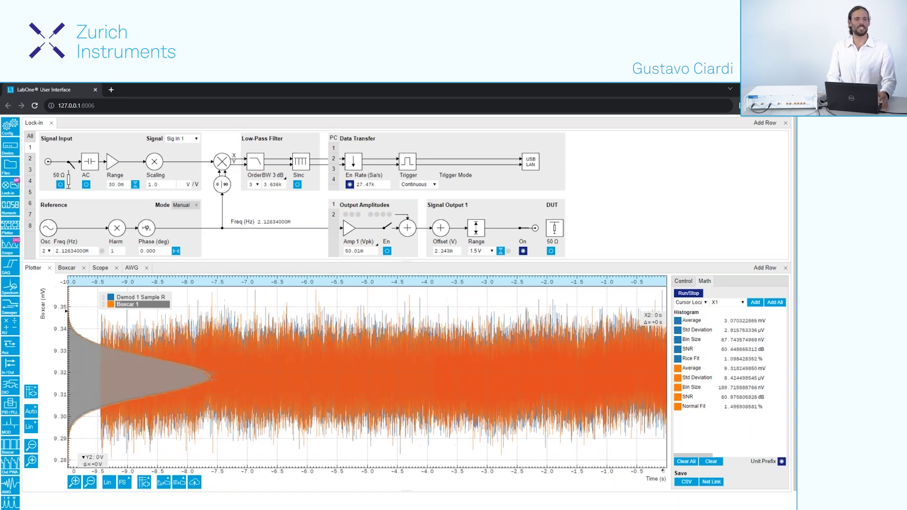
left_click(726, 352)
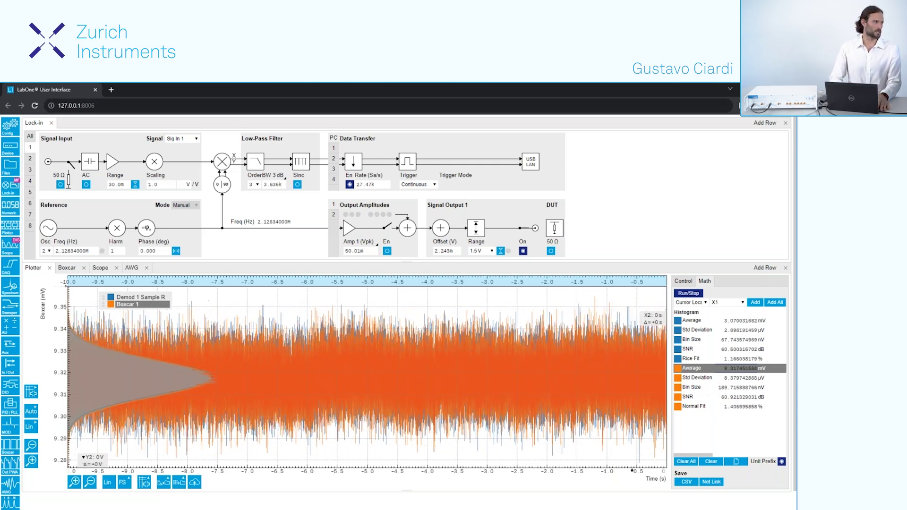
- Set oscillator 2's frequency to 10.12634 kHz from the overview of all demodulators, with the Boxcar waveform in view
left_click(30, 136)
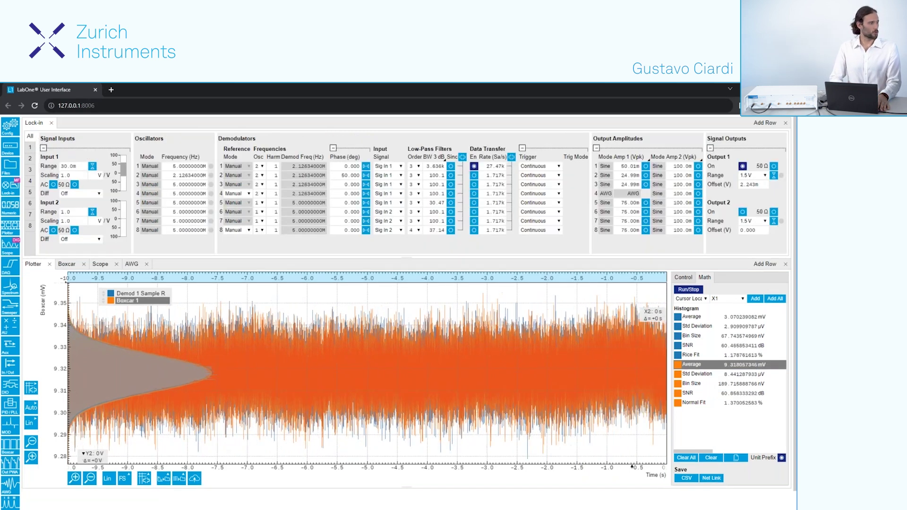
left_click(66, 264)
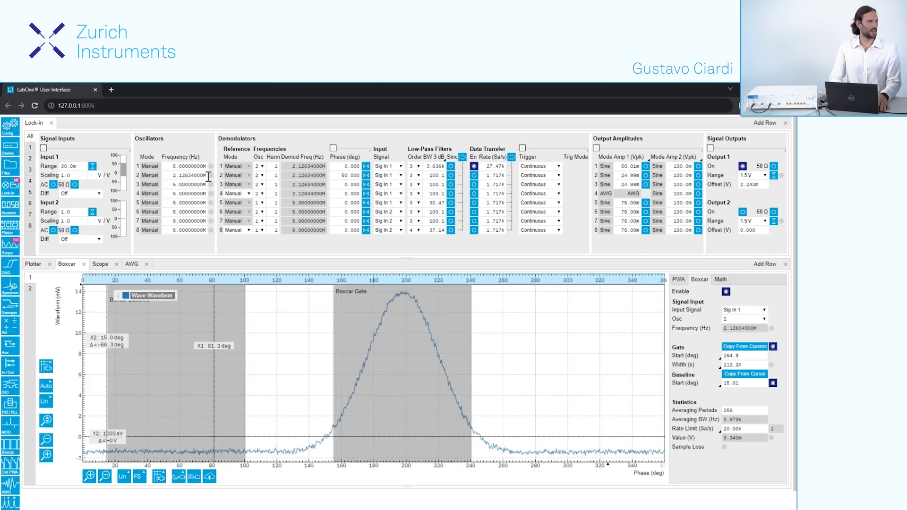
double_click(168, 177)
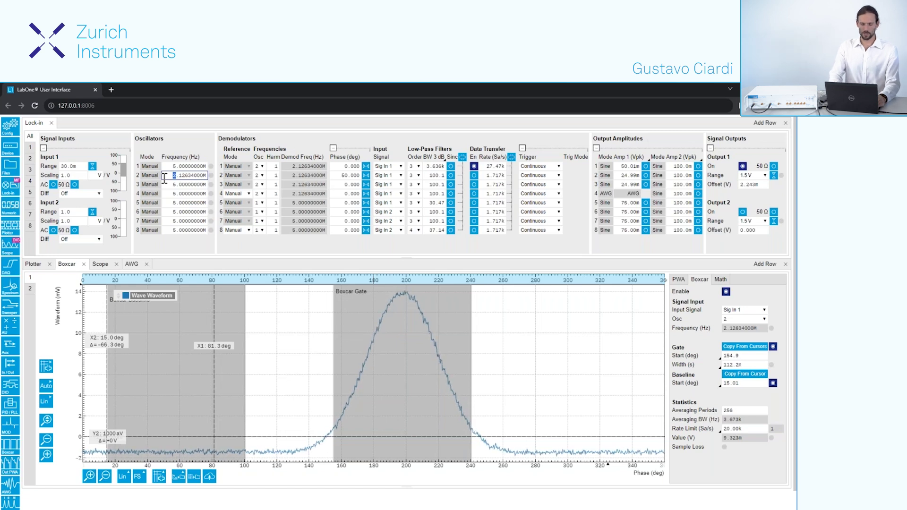
type("10")
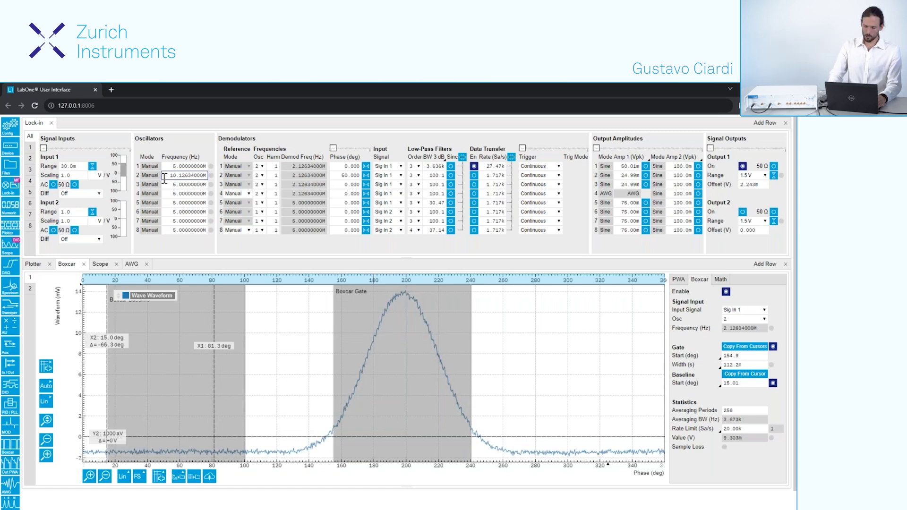
key("BackSpace")
type("k")
key("Return")
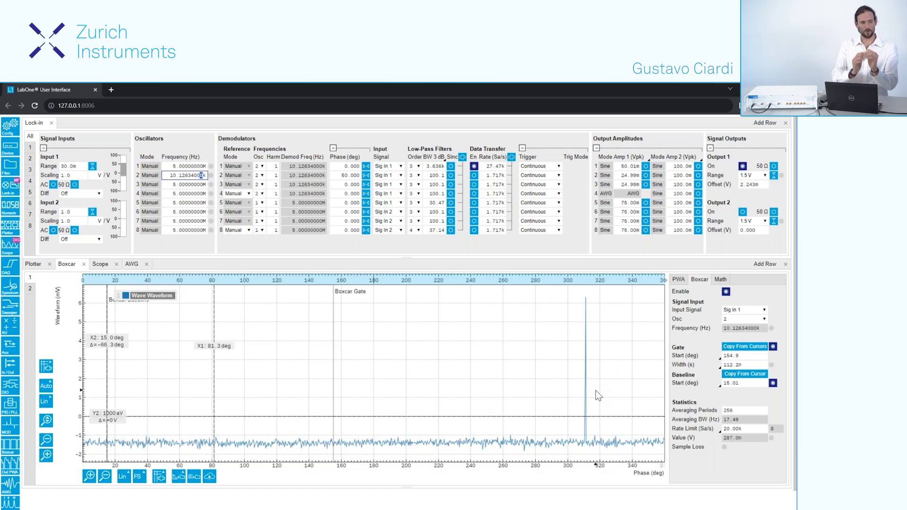
- Restrict the periodic waveform analyzer to the narrow pulse by copying the zoomed range, with start phase 304.203 deg and width 15 deg
scroll(604, 370, "up", 3)
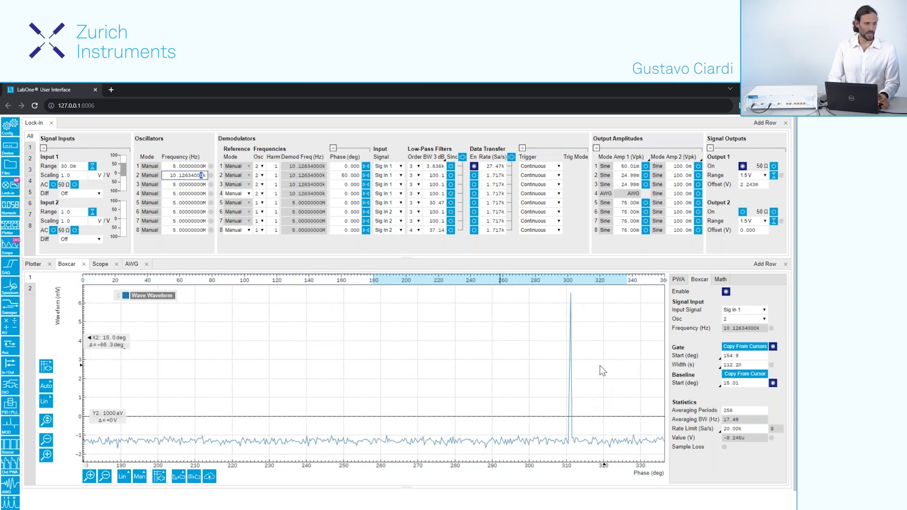
scroll(602, 371, "up", 6)
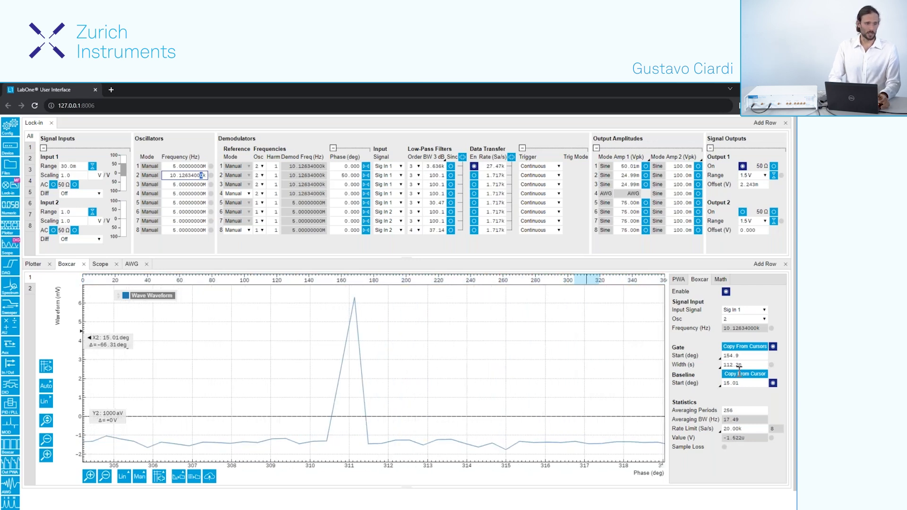
left_click(678, 279)
left_click(730, 365)
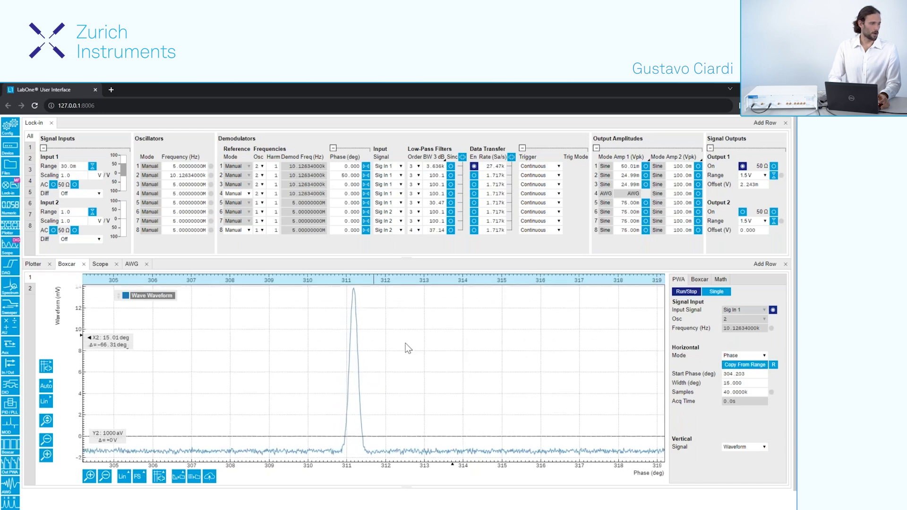
scroll(350, 370, "up", 1)
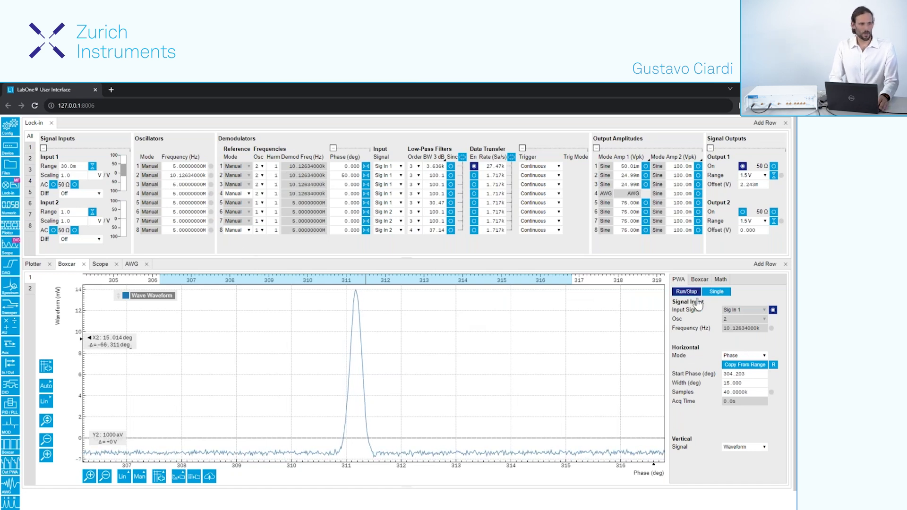
- Switch the waveform analyzer to Harmonics mode with a linear vertical axis and examine the low harmonics of the short pulse
left_click(743, 355)
left_click(735, 383)
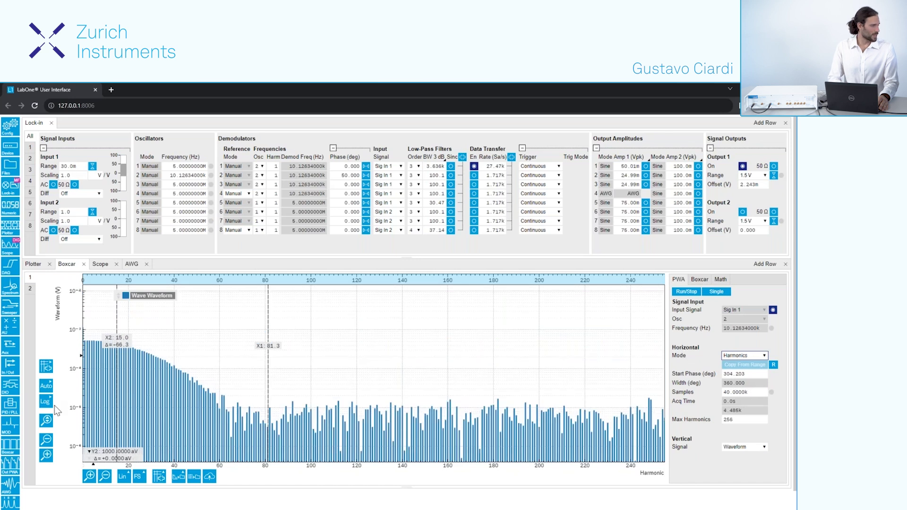
left_click(47, 401)
left_click(58, 402)
left_click_drag(150, 396, 193, 379)
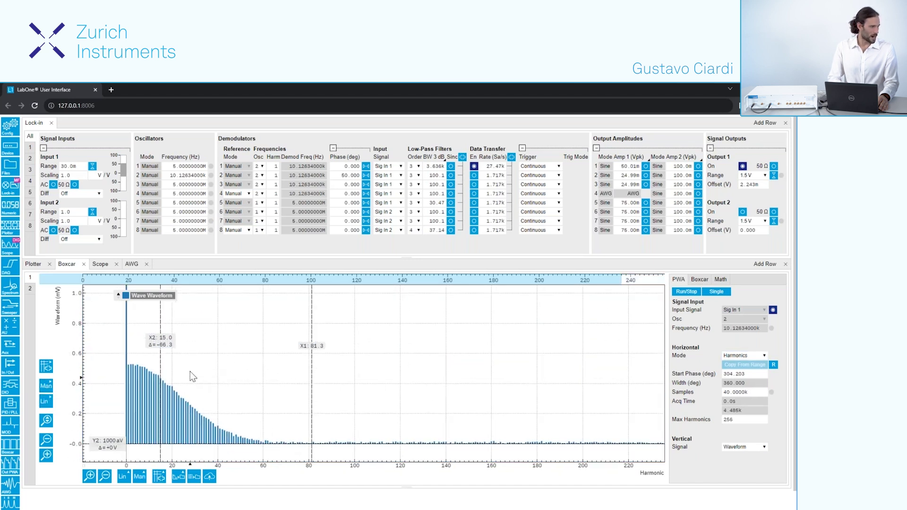
scroll(191, 369, "up", 5)
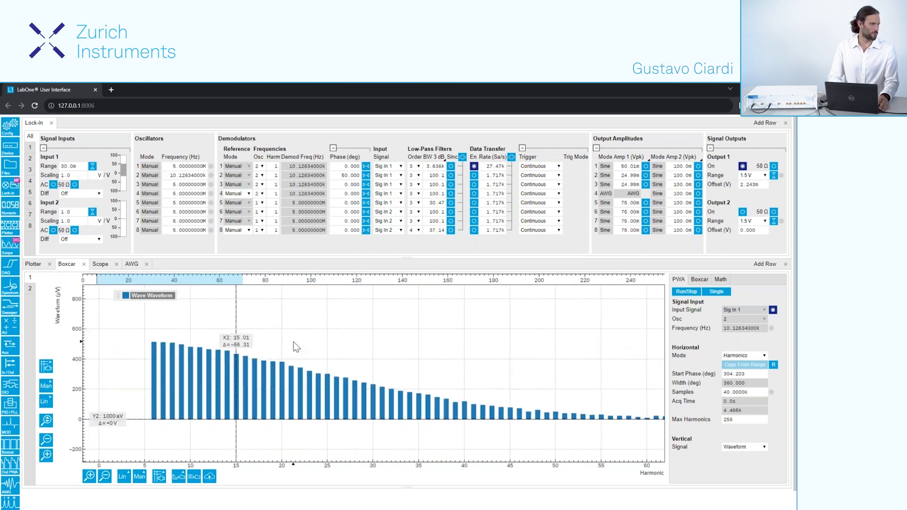
left_click_drag(279, 343, 314, 348)
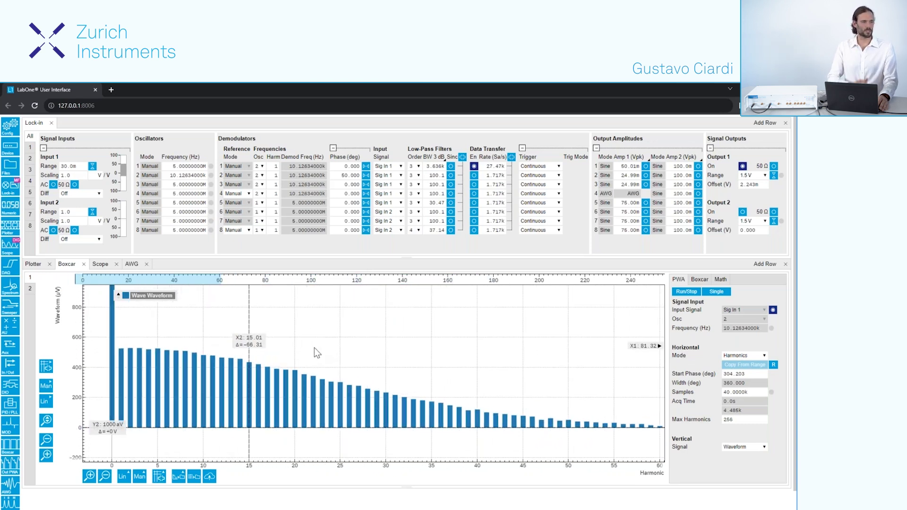
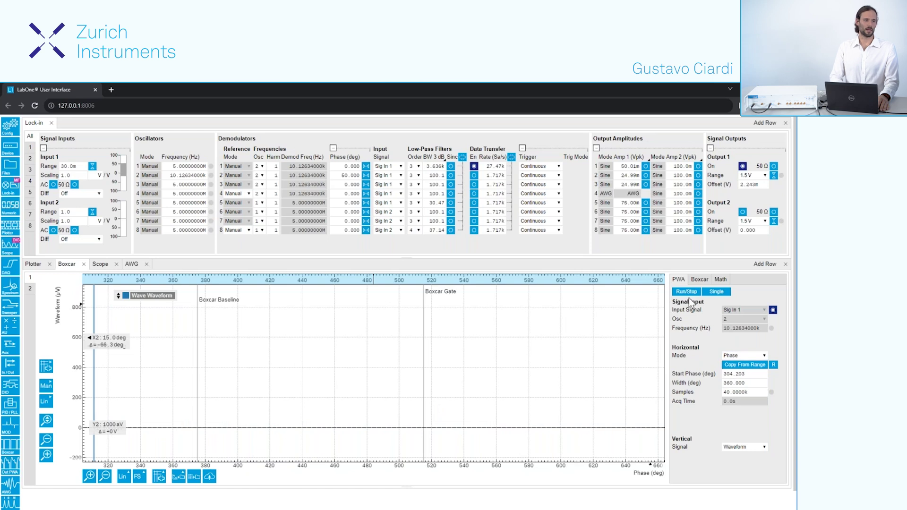
- Run the periodic waveform analyzer and restrict it to the zoomed range around the pulse, with start phase 301.130 deg and width 30 deg
left_click(686, 292)
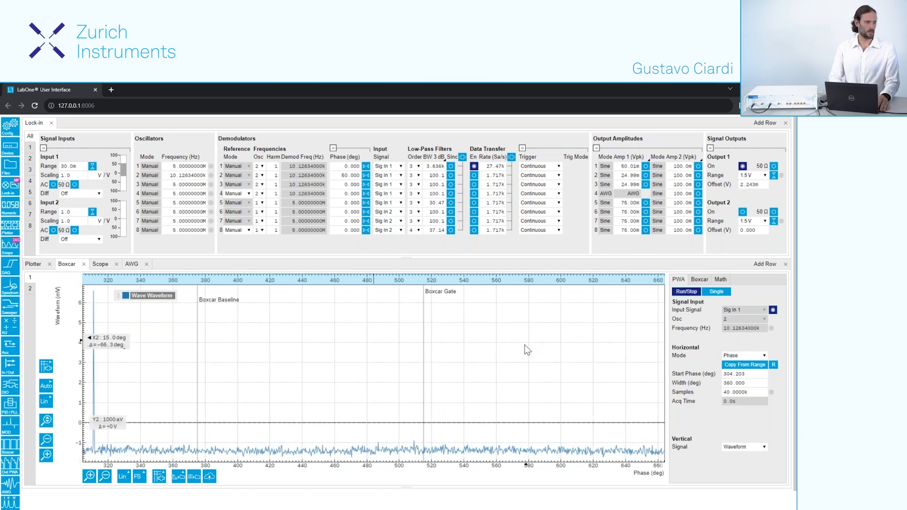
left_click_drag(266, 343, 415, 333)
scroll(214, 359, "up", 5)
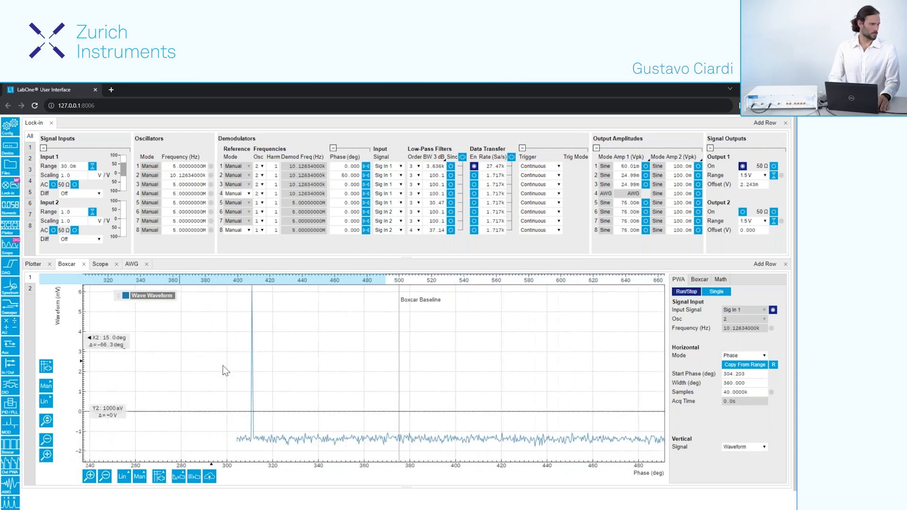
scroll(312, 359, "up", 5)
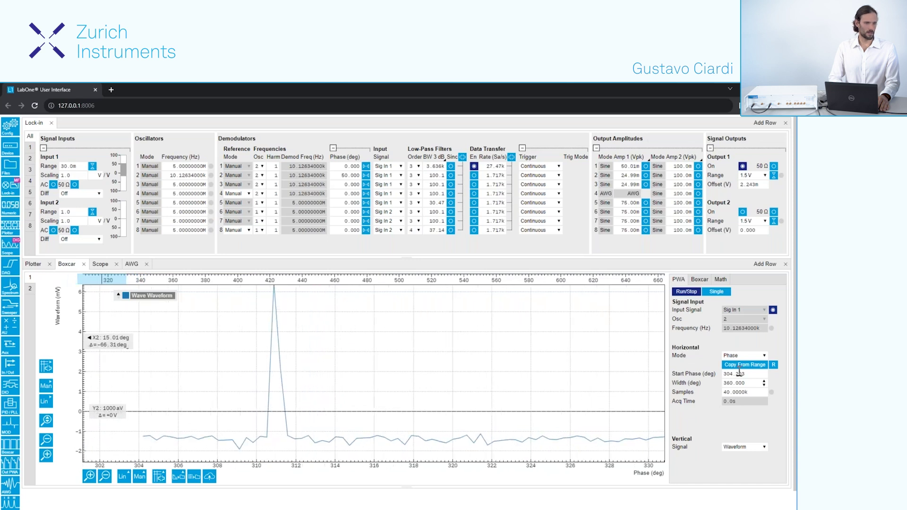
double_click(317, 350)
scroll(259, 348, "up", 3)
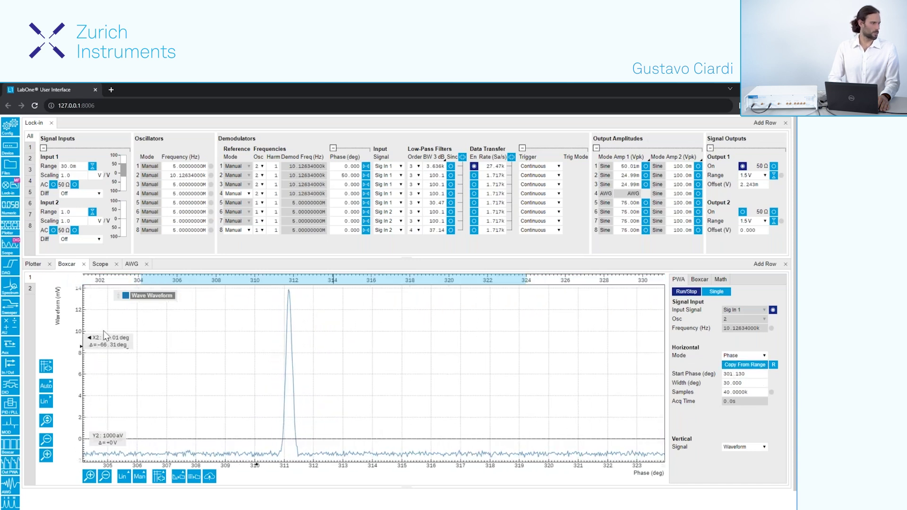
- Bracket the pulse with the cursors and copy them as the Boxcar gate, with start 310.9 deg and width 162.2 ns
left_click_drag(105, 336, 304, 349)
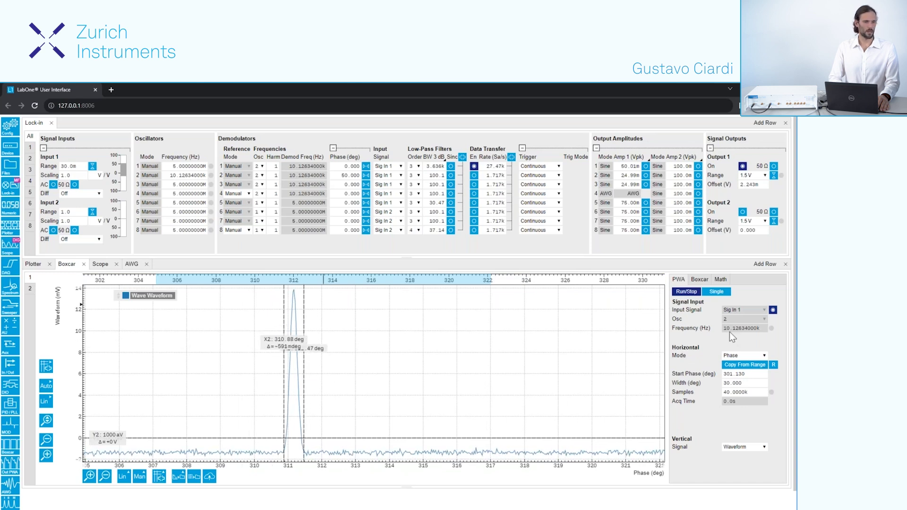
left_click(694, 282)
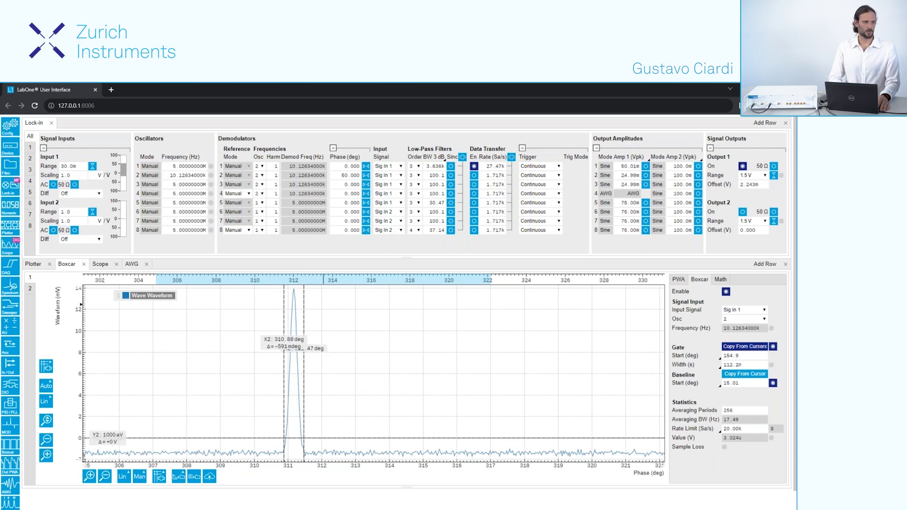
left_click(745, 347)
- Move both cursors into the flat region after the pulse and copy the baseline start of 316.8 deg from the cursor
left_click_drag(552, 332, 515, 332)
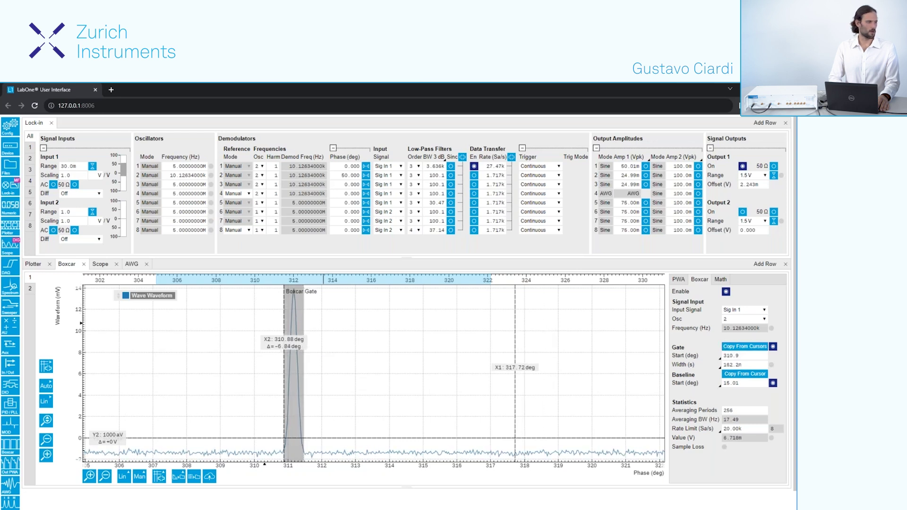
left_click_drag(399, 315, 483, 315)
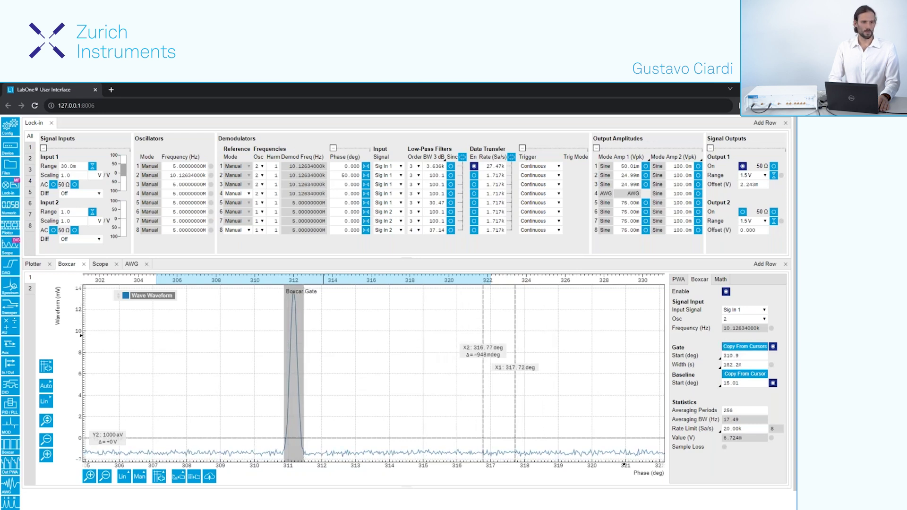
left_click(751, 374)
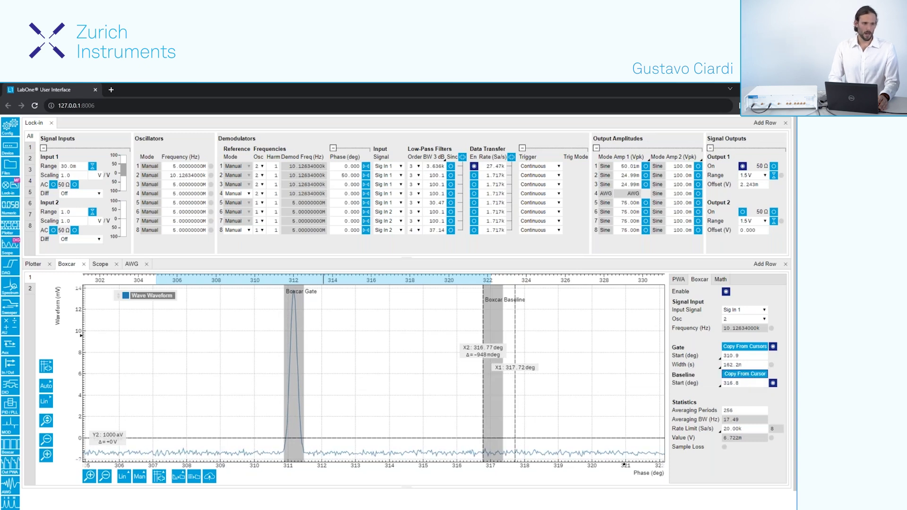
- Set the Boxcar output rate limit to 300 Sa/s
left_click(732, 419)
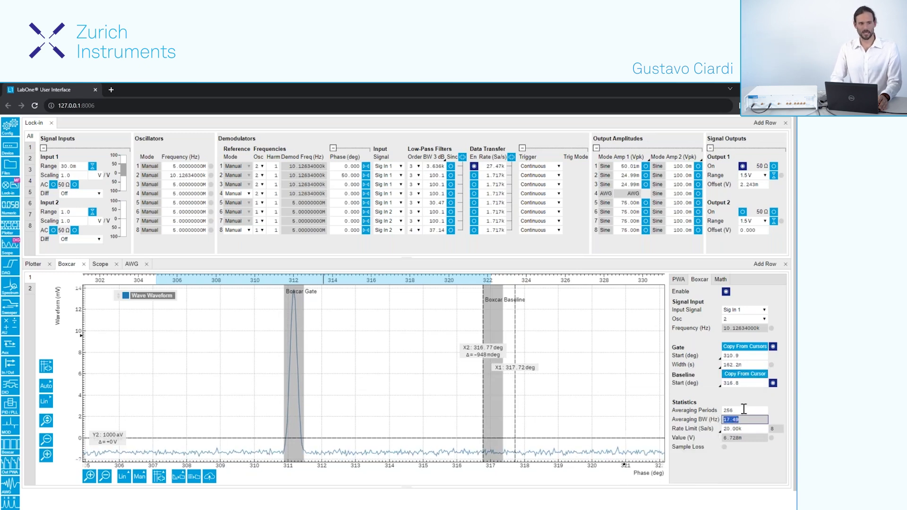
left_click(746, 429)
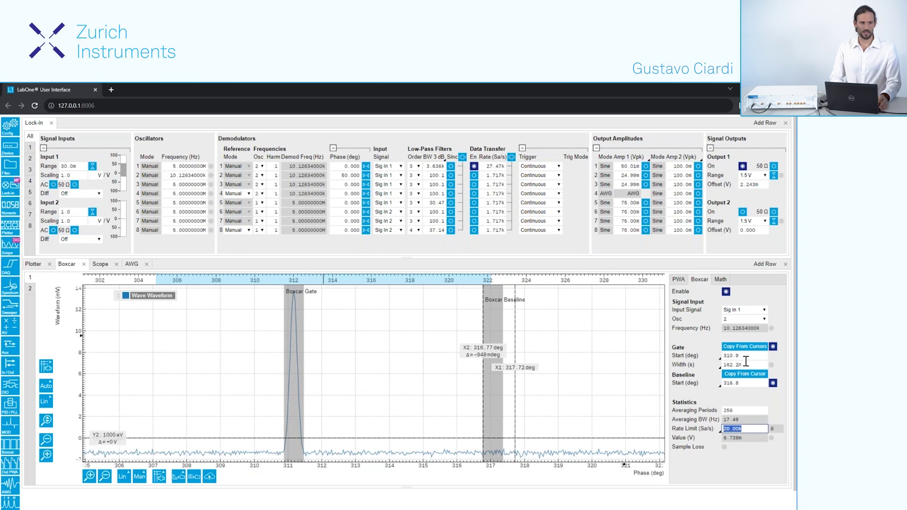
type("300")
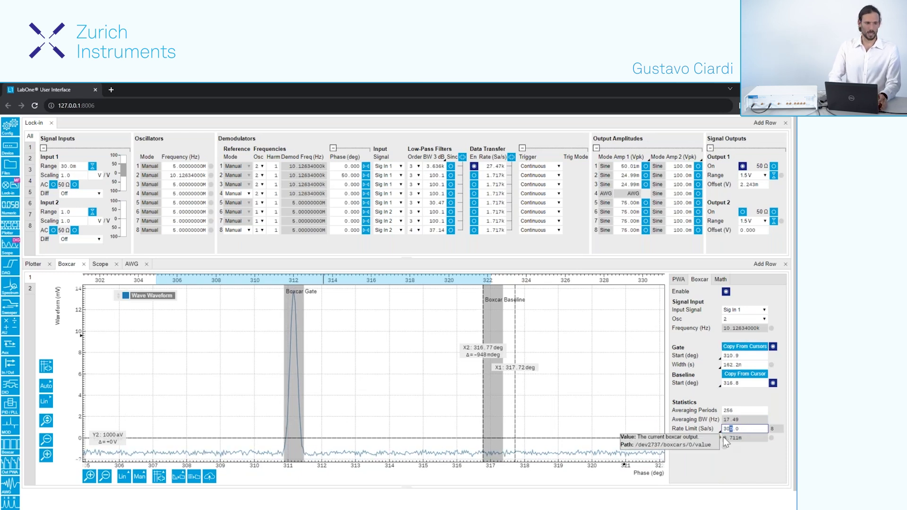
- Match demodulator 1's low-pass filter bandwidth to the Boxcar averaging bandwidth, giving 17.41 Hz
left_click(748, 419)
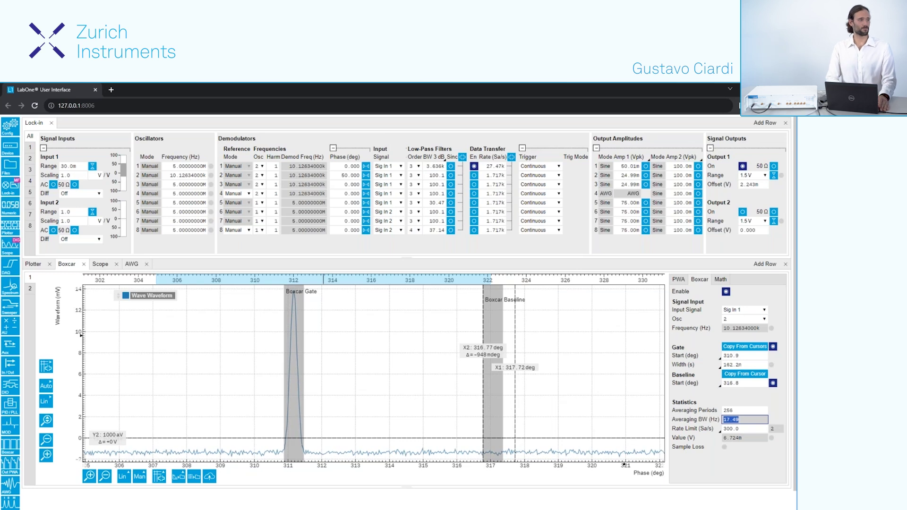
left_click(427, 166)
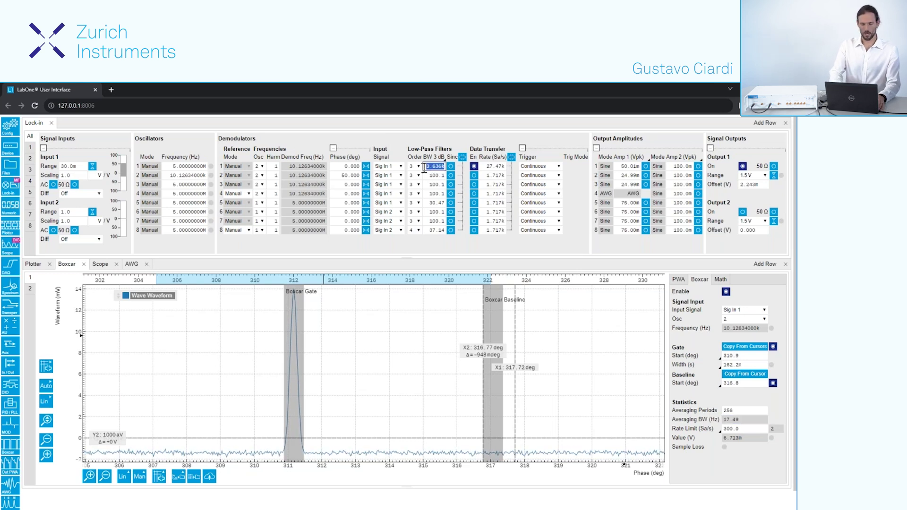
type("17.41")
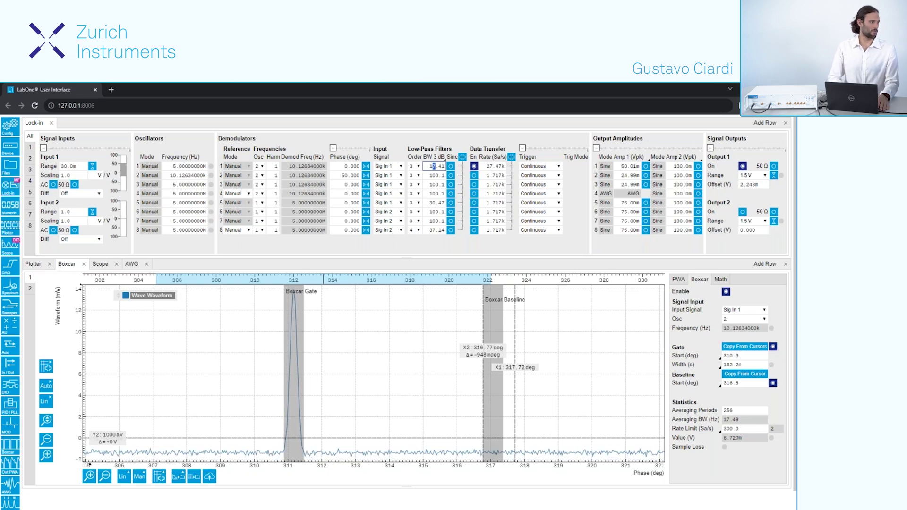
- Compare the histogram SNR of demodulator 1 R and Boxcar 1 in the Plotter for the short pulse
left_click(33, 264)
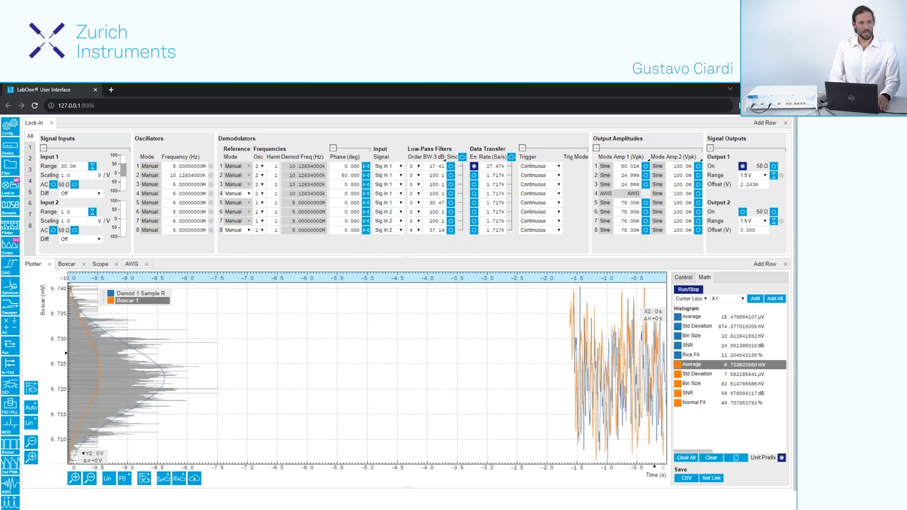
left_click(729, 395)
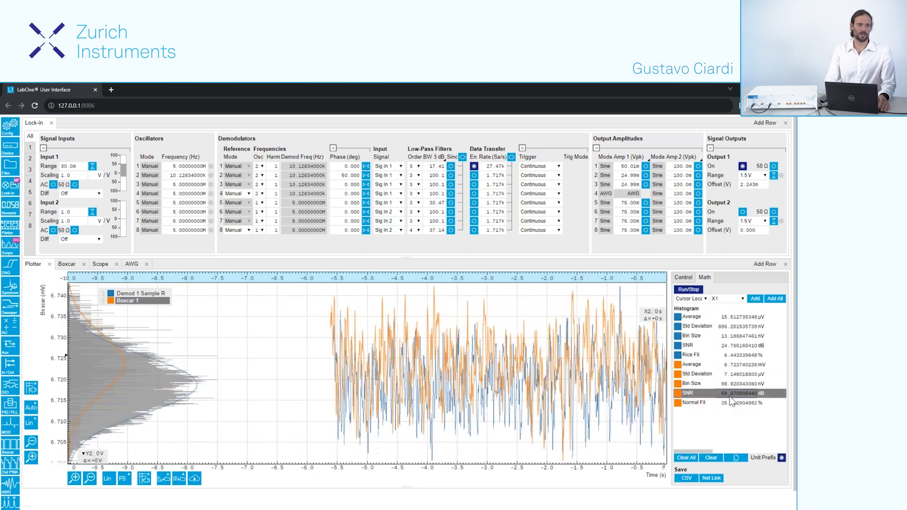